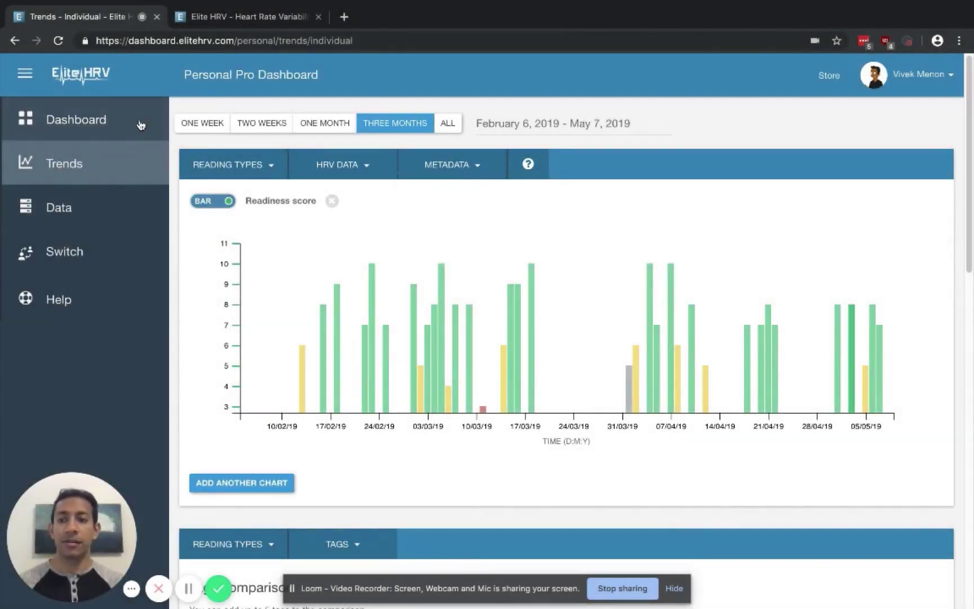
Show today's dashboard cards (readiness 7, HRV 58, heart rate 60), checking the elitehrv.com tab in between.
click(76, 120)
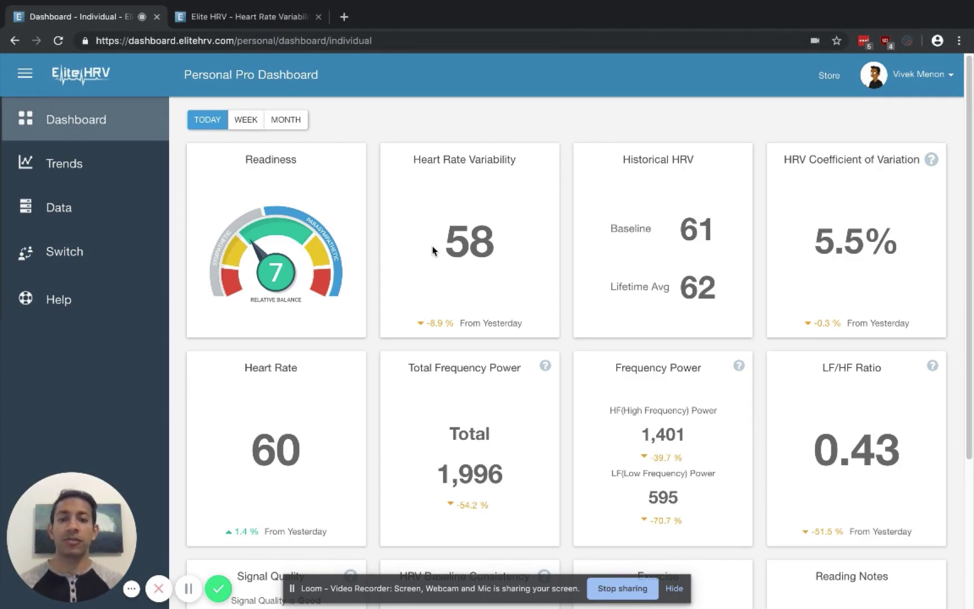
click(254, 17)
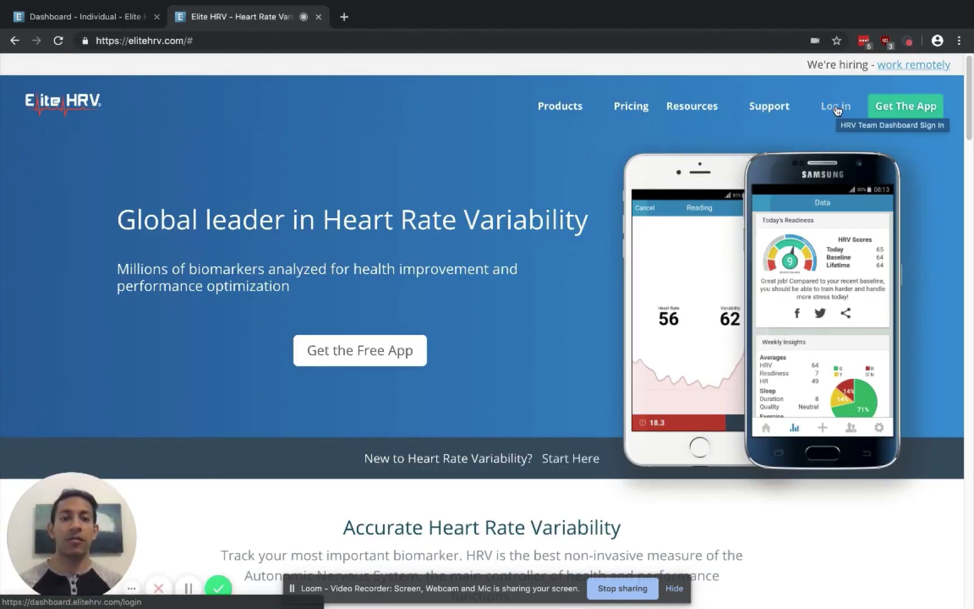
mouse_move(581, 119)
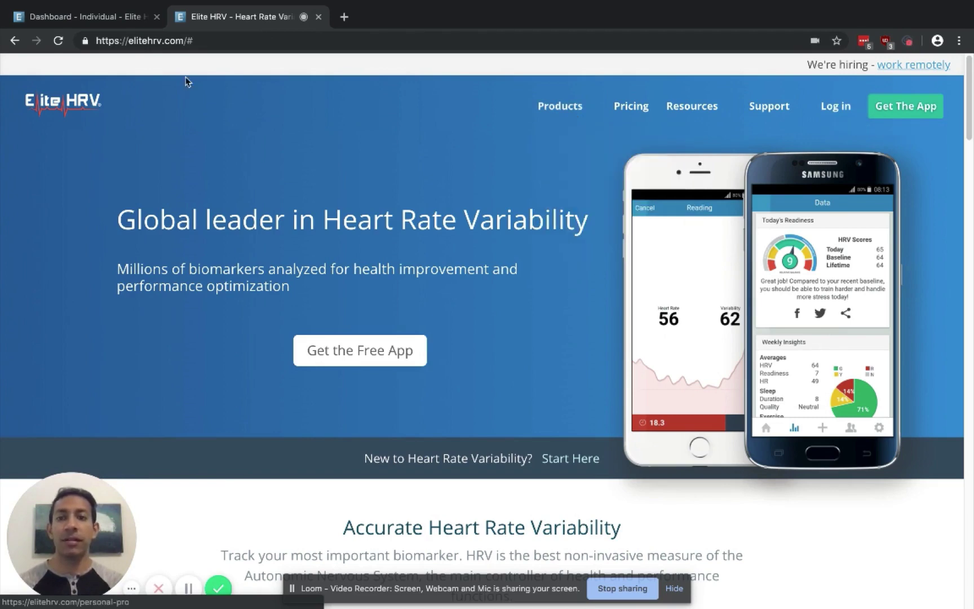
click(89, 22)
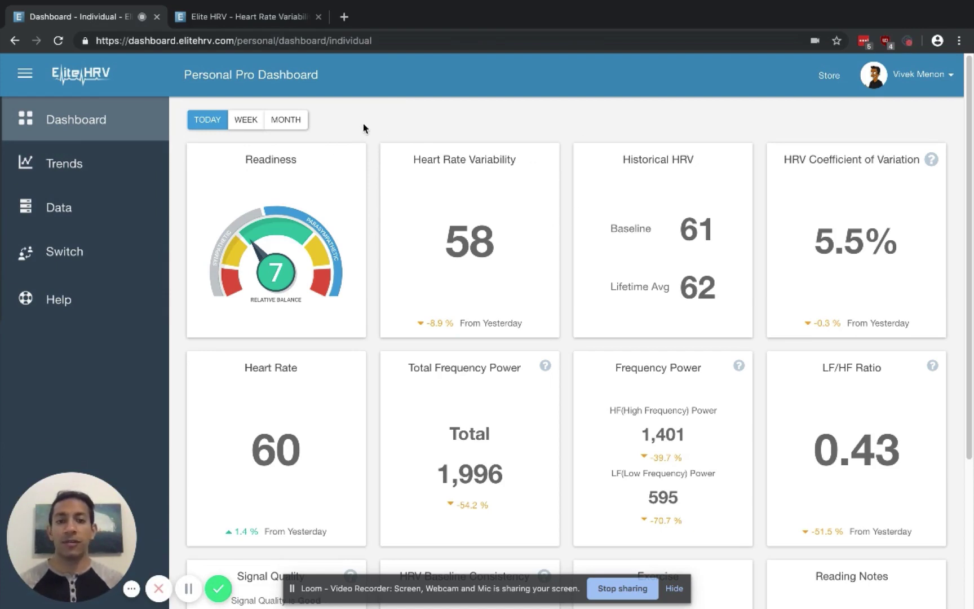
Switch the dashboard summaries to WEEK, then MONTH figures (HRV 62, baseline 61, LF/HF 0.37).
click(246, 122)
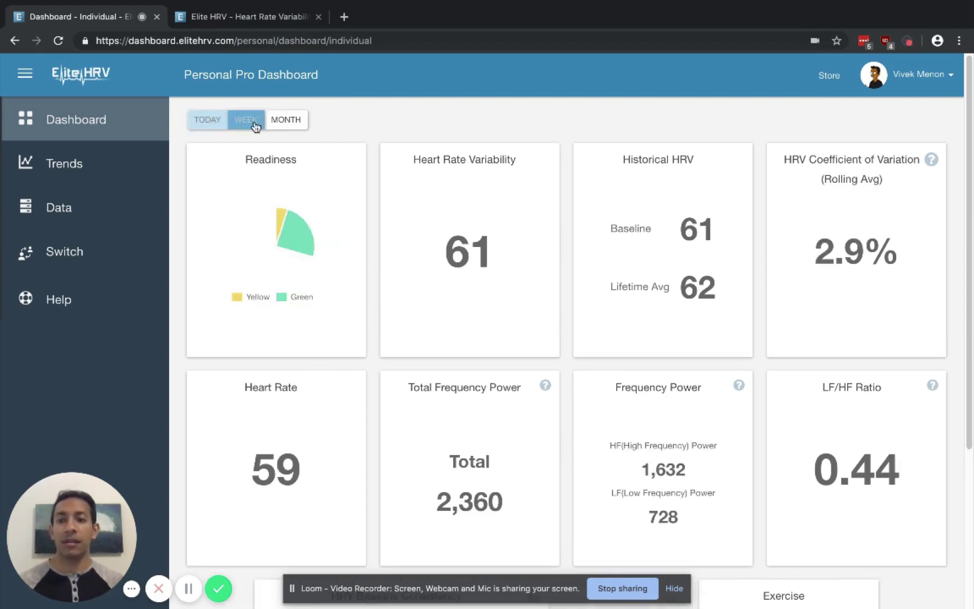
click(285, 121)
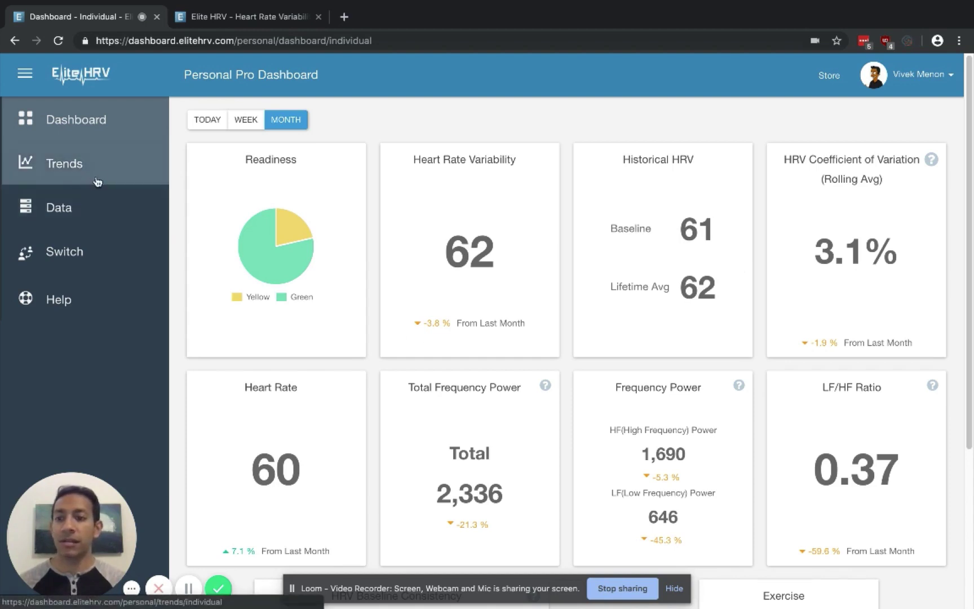
On the Trends page, add HRV Score and draw both it and Readiness score as lines.
click(73, 169)
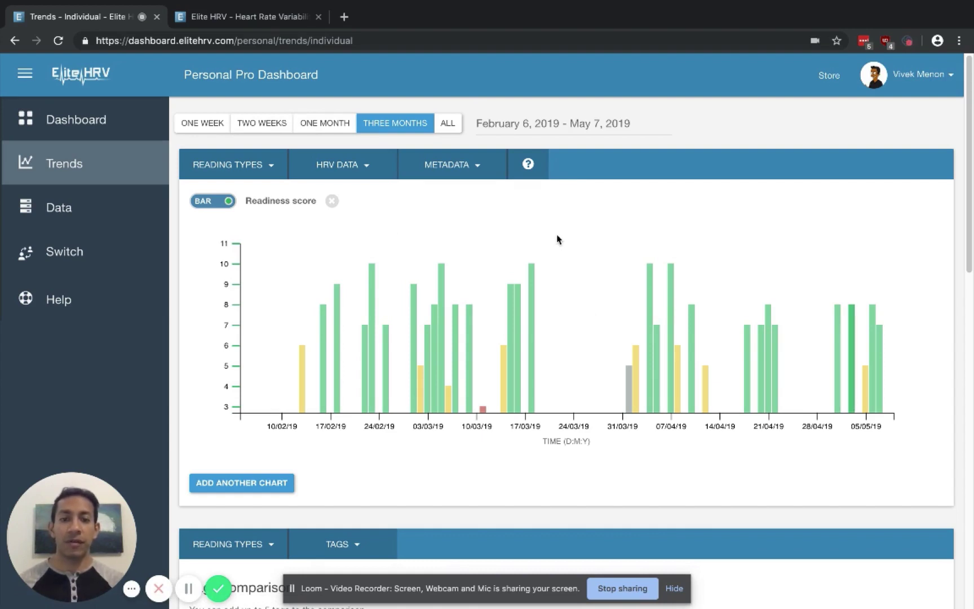
click(332, 166)
click(305, 234)
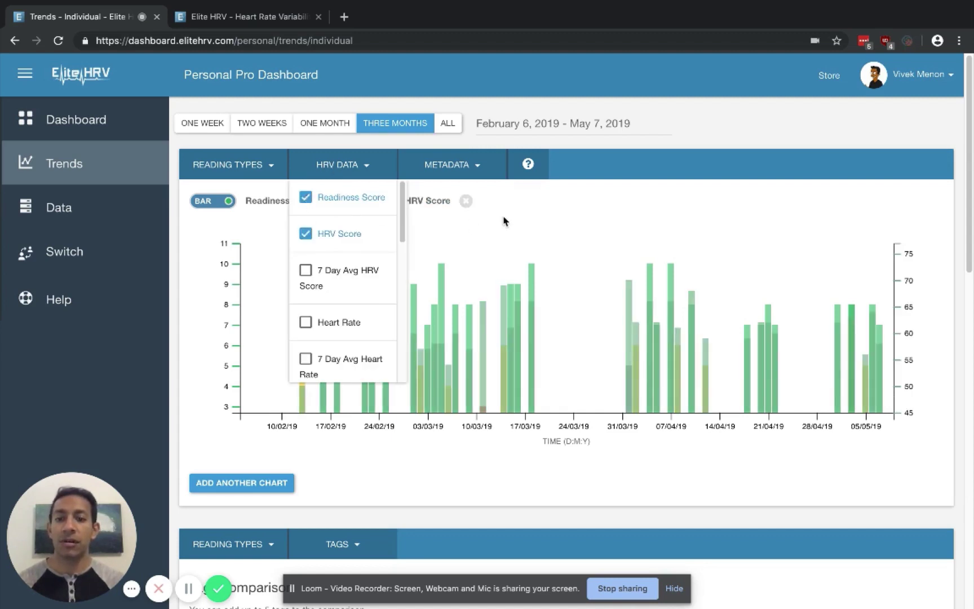
click(337, 165)
click(372, 200)
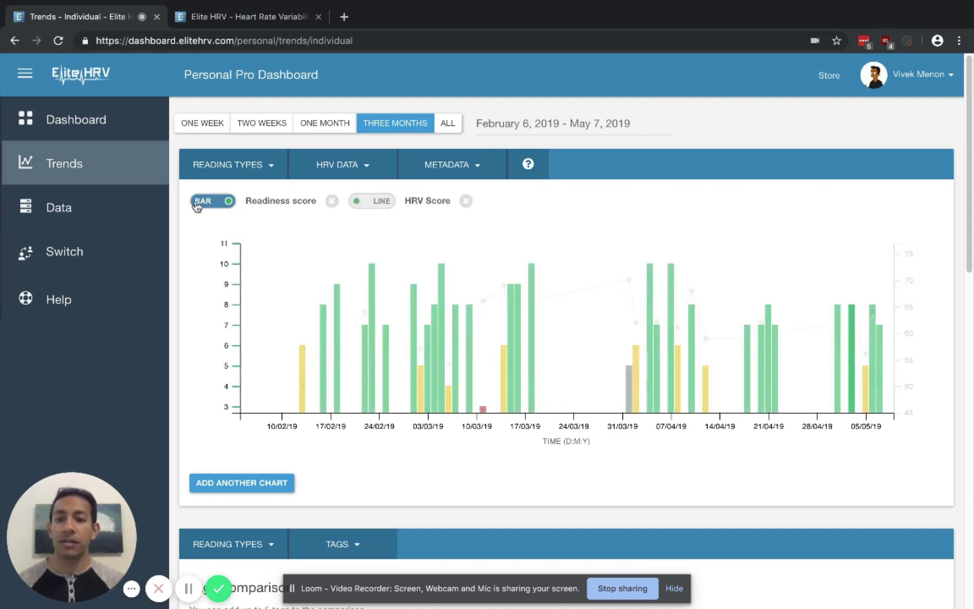
click(213, 201)
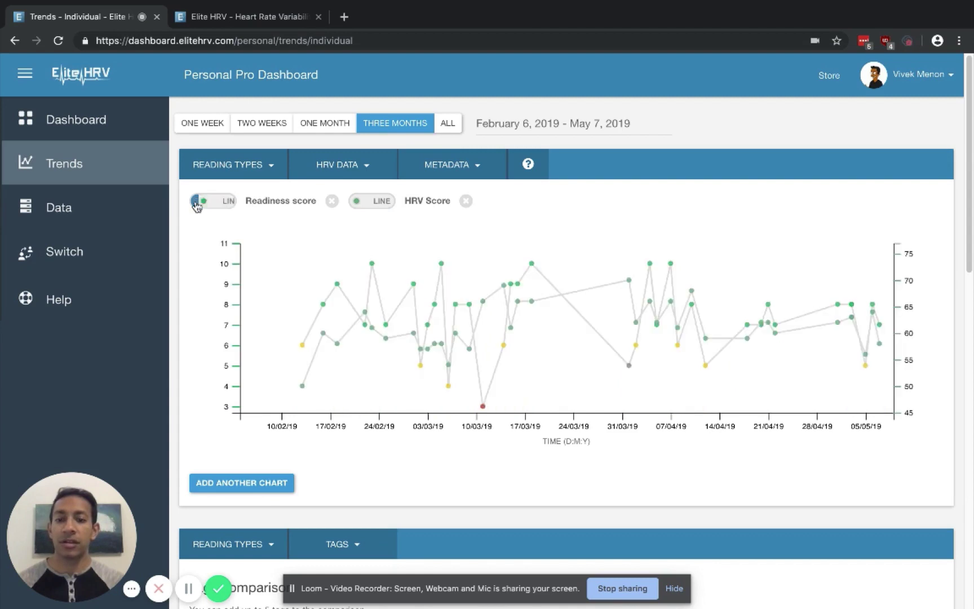
Add Exercise Duration bars to the Trends chart, then inspect data points and the metadata selections.
click(432, 166)
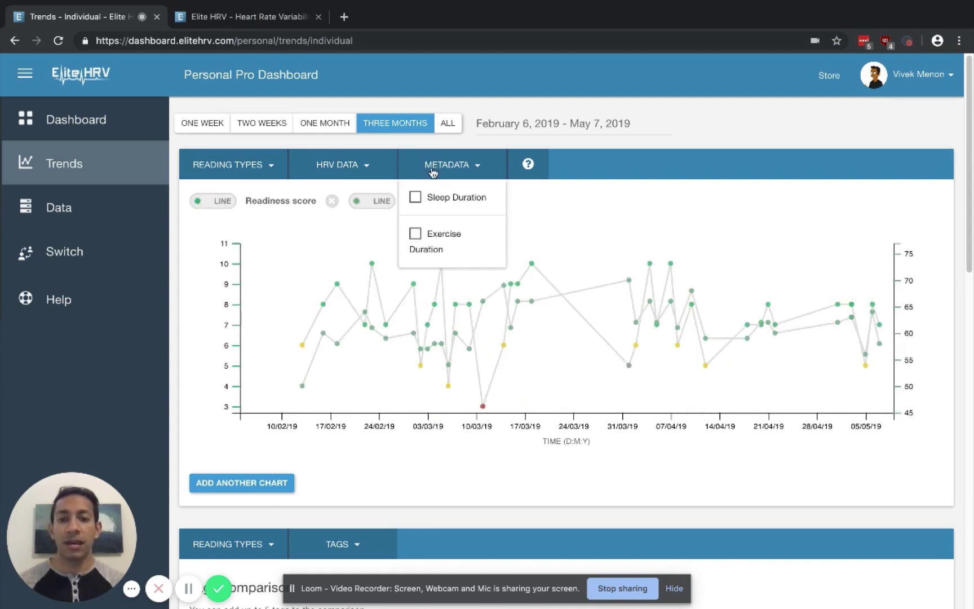
click(416, 234)
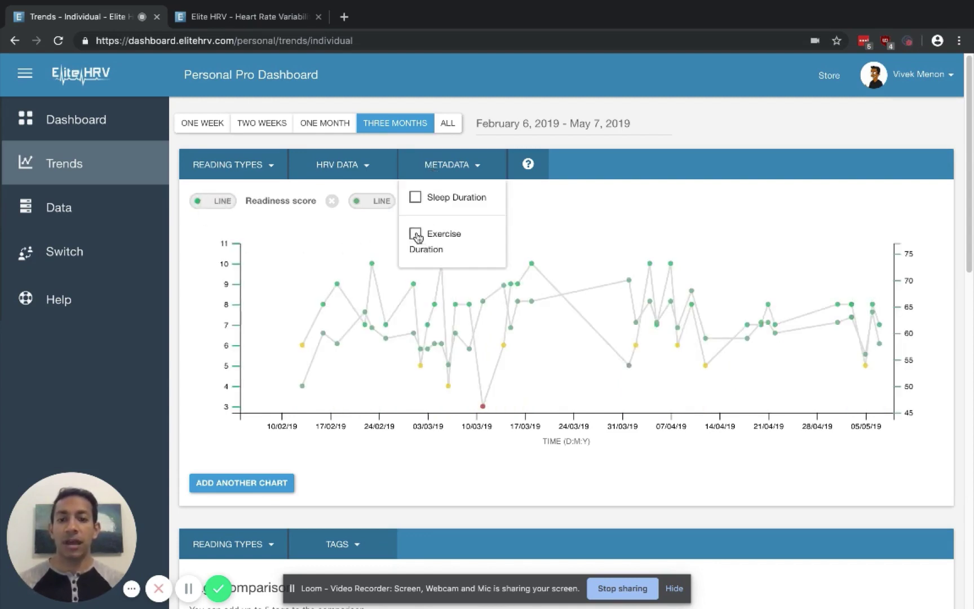
click(685, 207)
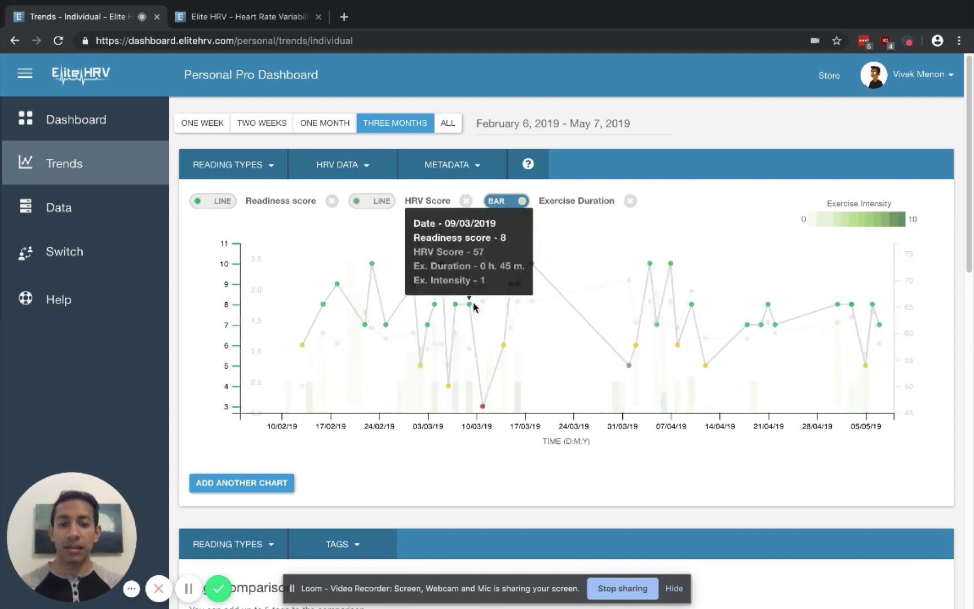
mouse_move(483, 407)
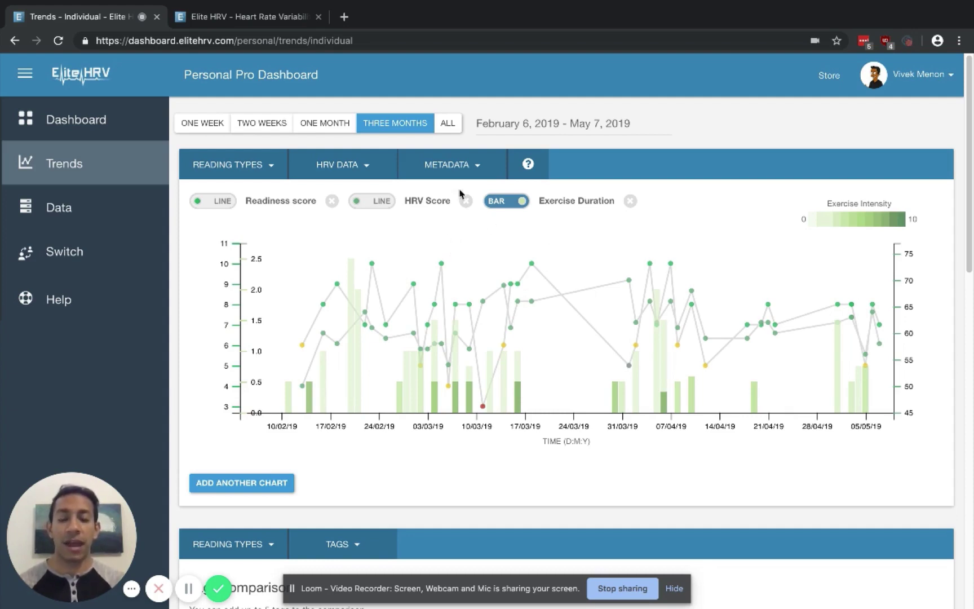
click(459, 170)
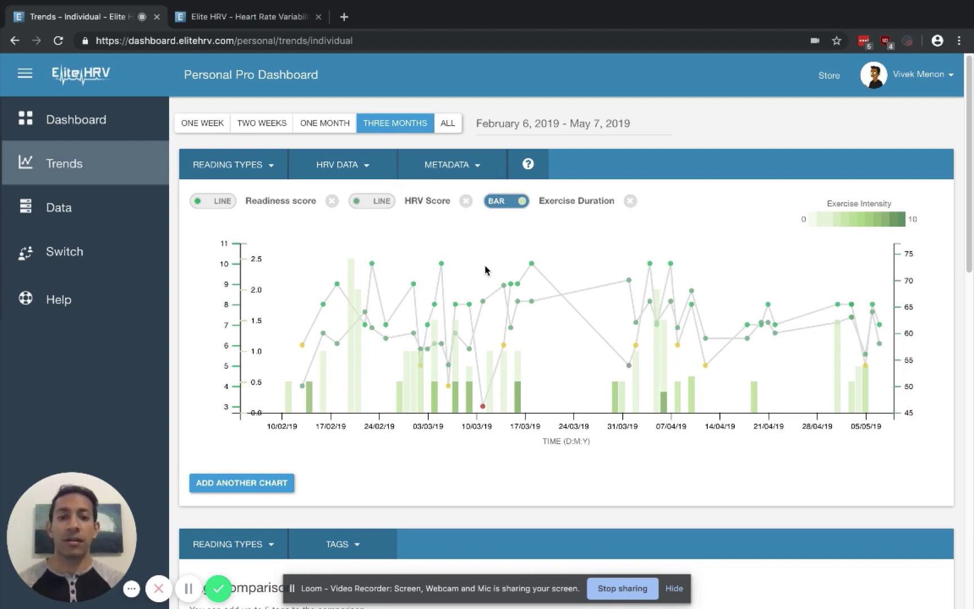
mouse_move(527, 168)
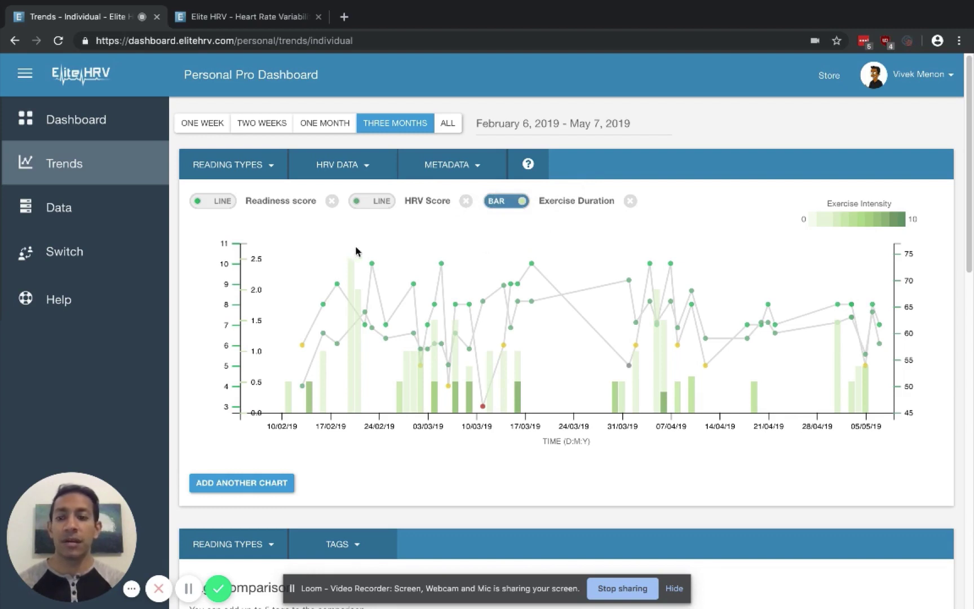
Open and close the Help articles, then scroll down to the Tags comparison chart.
click(66, 304)
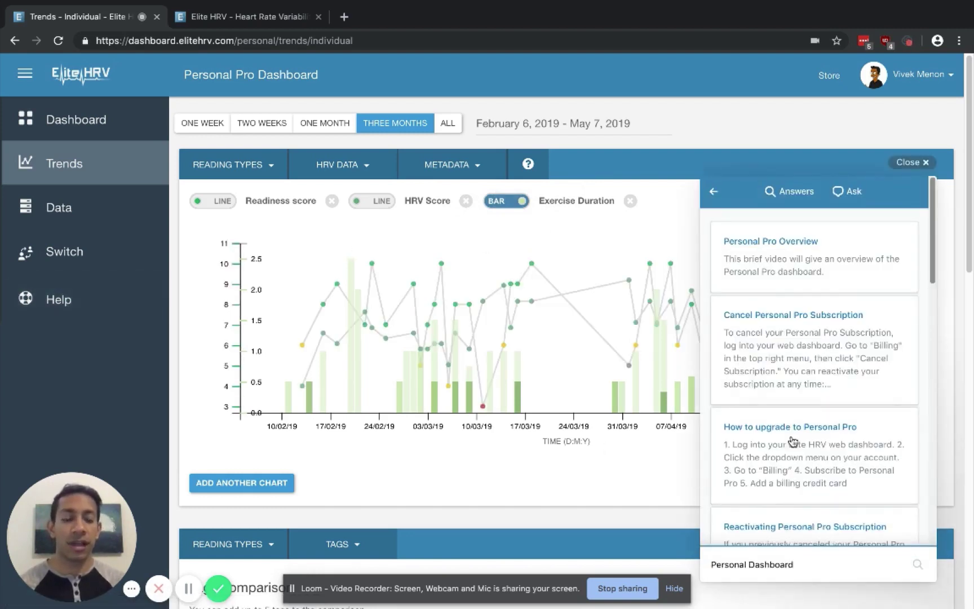
click(910, 166)
scroll(542, 358, down, 5)
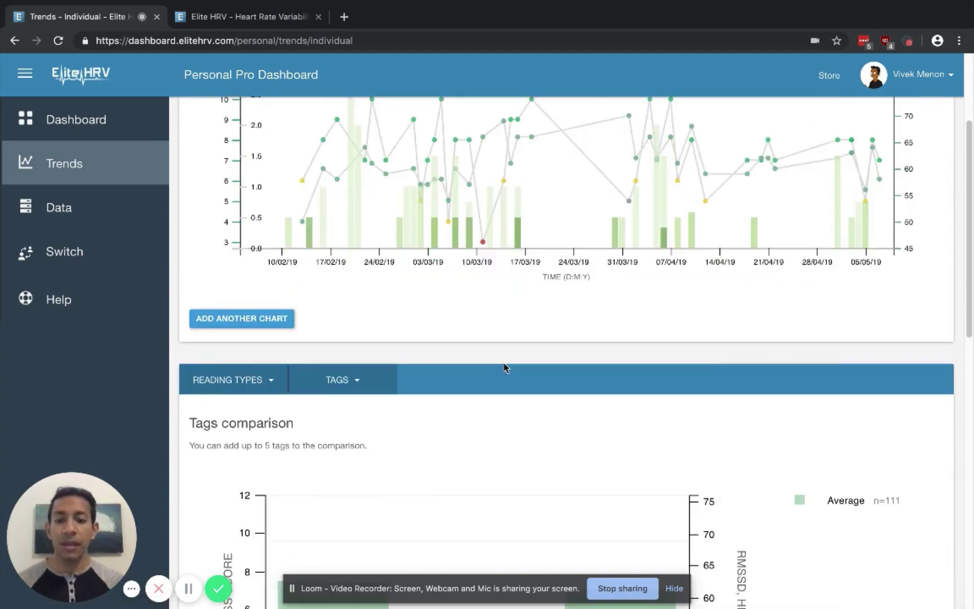
scroll(504, 368, down, 3)
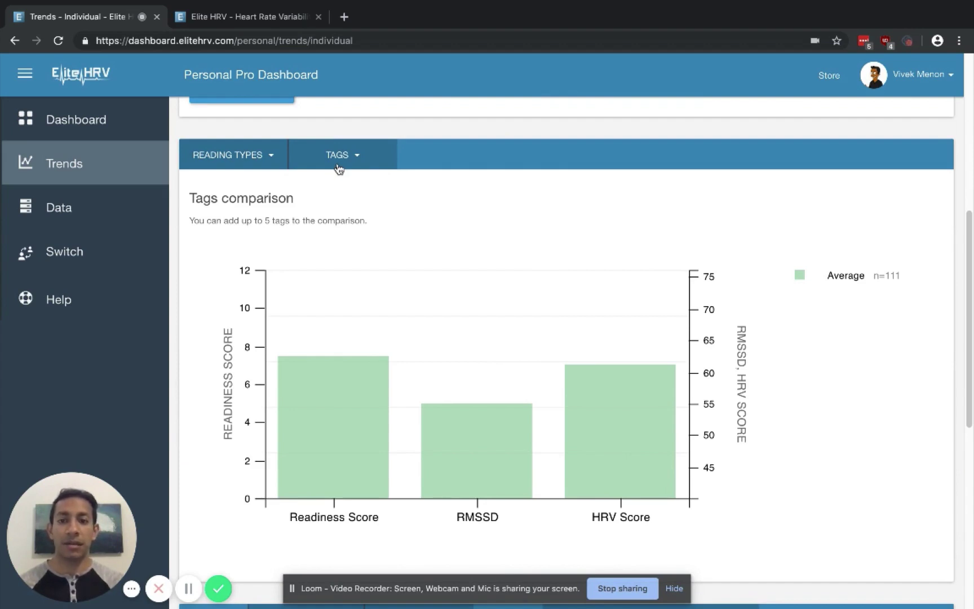
Browse the tags list without adding any, then inspect the average bars in the Tags comparison.
click(341, 167)
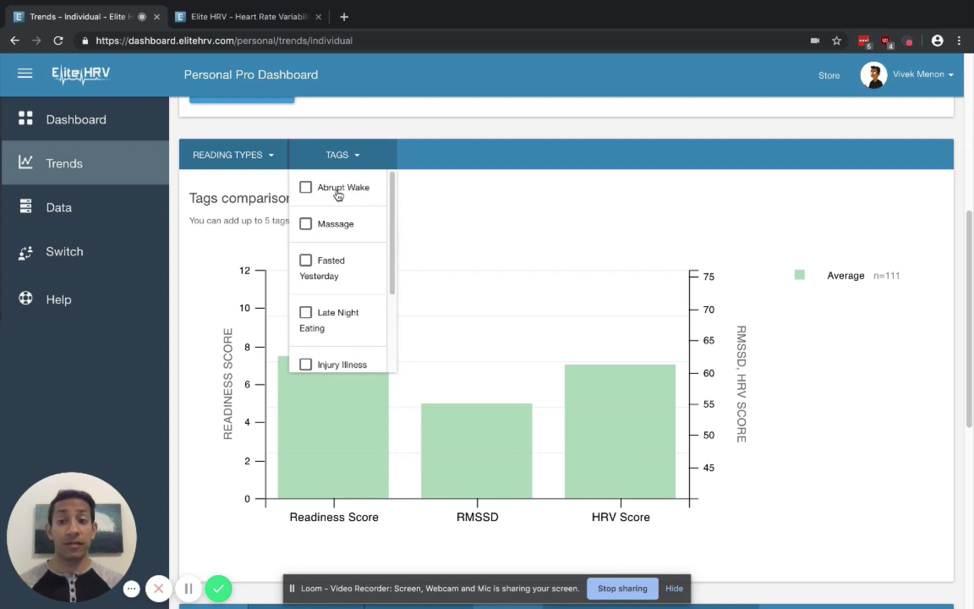
drag(393, 208, 392, 267)
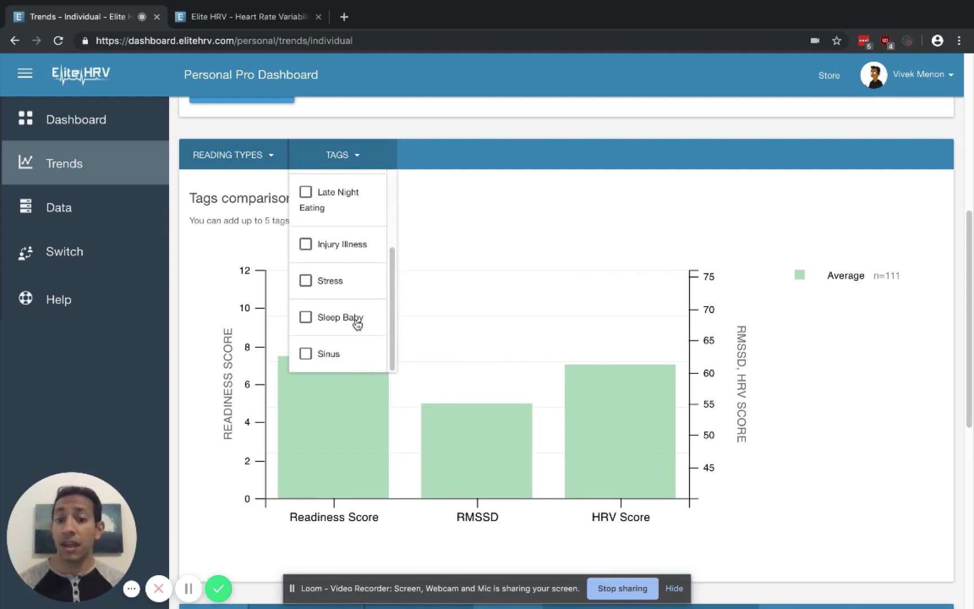
click(459, 230)
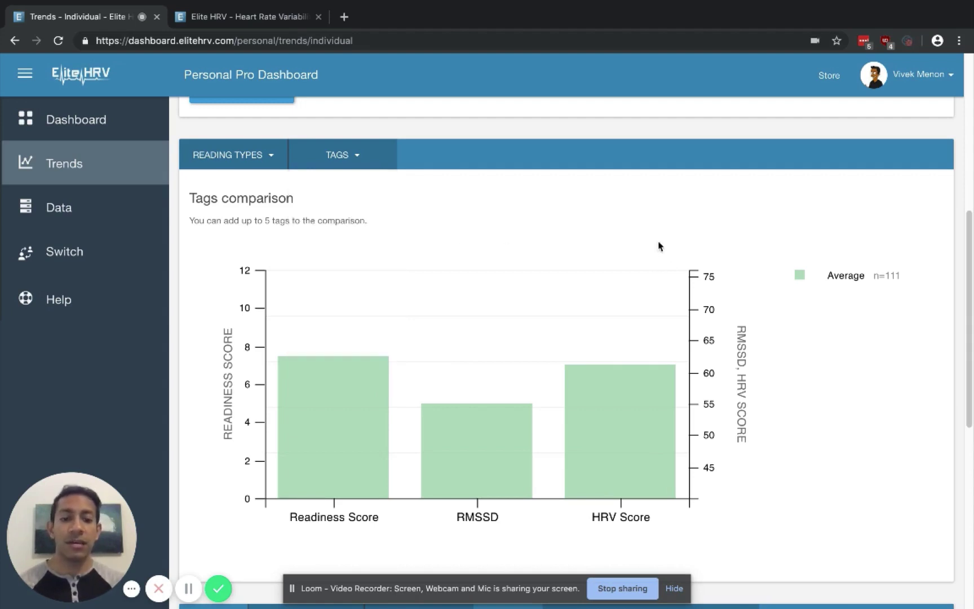
mouse_move(302, 389)
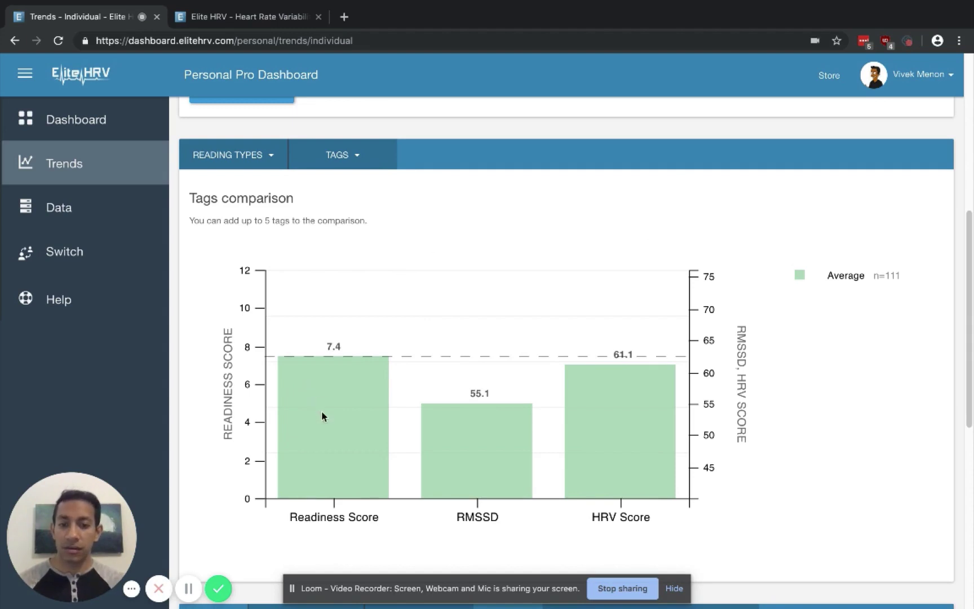
mouse_move(623, 407)
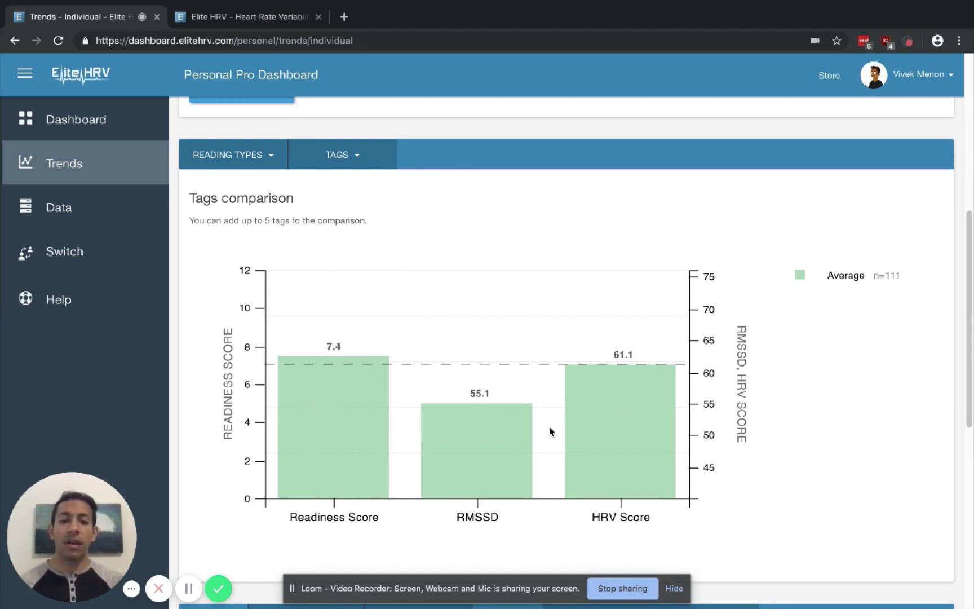
mouse_move(478, 461)
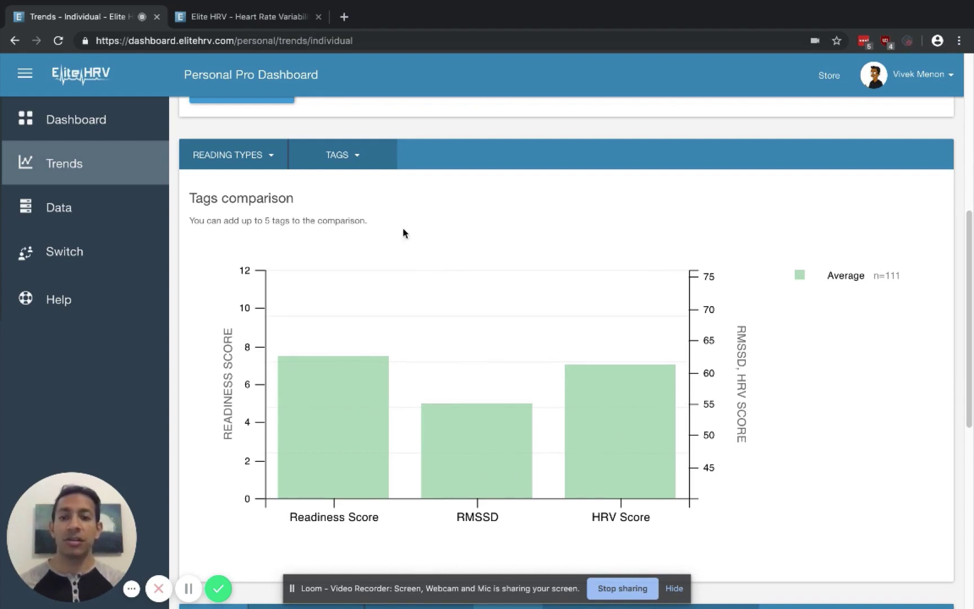
Try Late Night Eating in the tags comparison, then swap it for Stress.
click(338, 168)
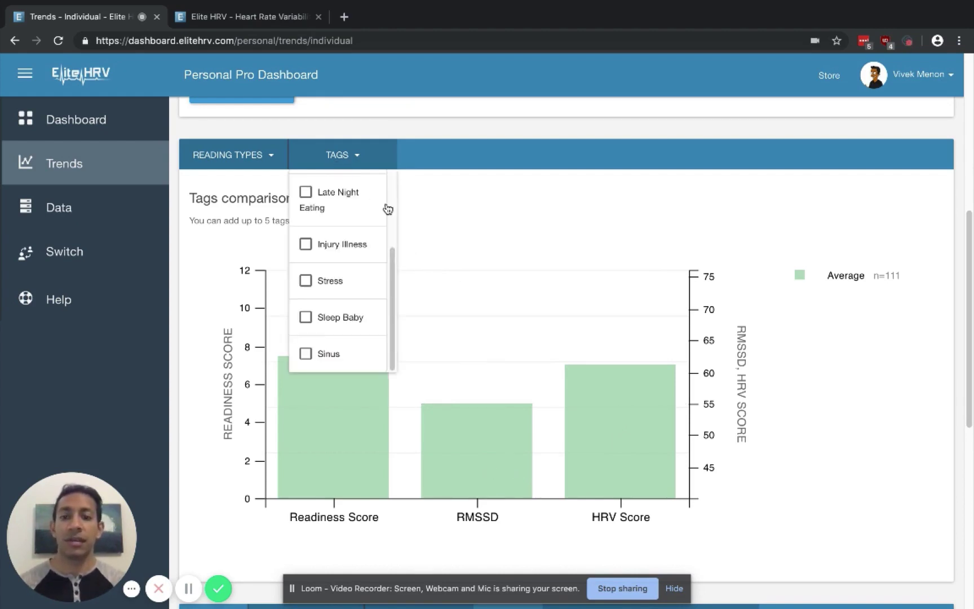
click(306, 195)
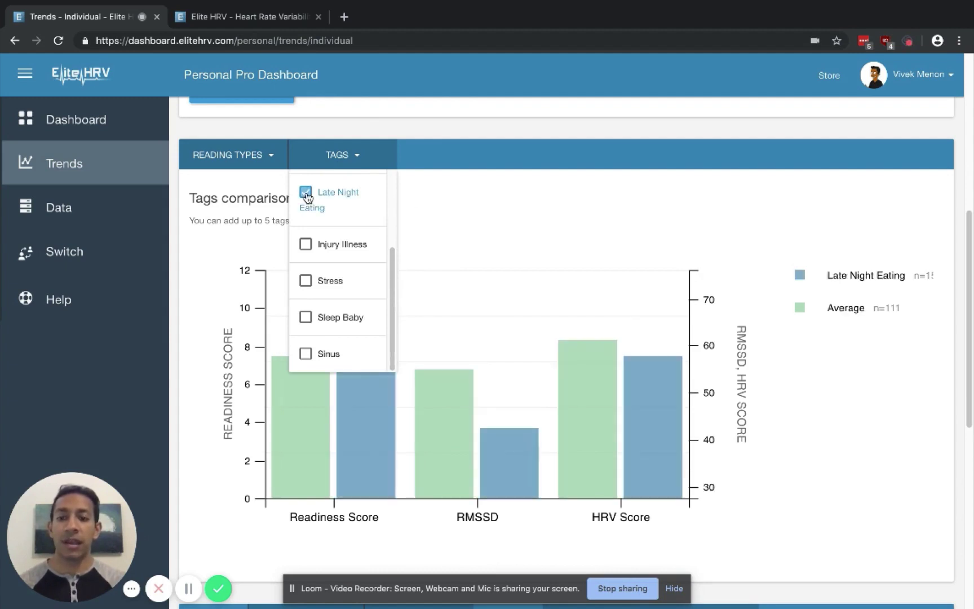
click(494, 193)
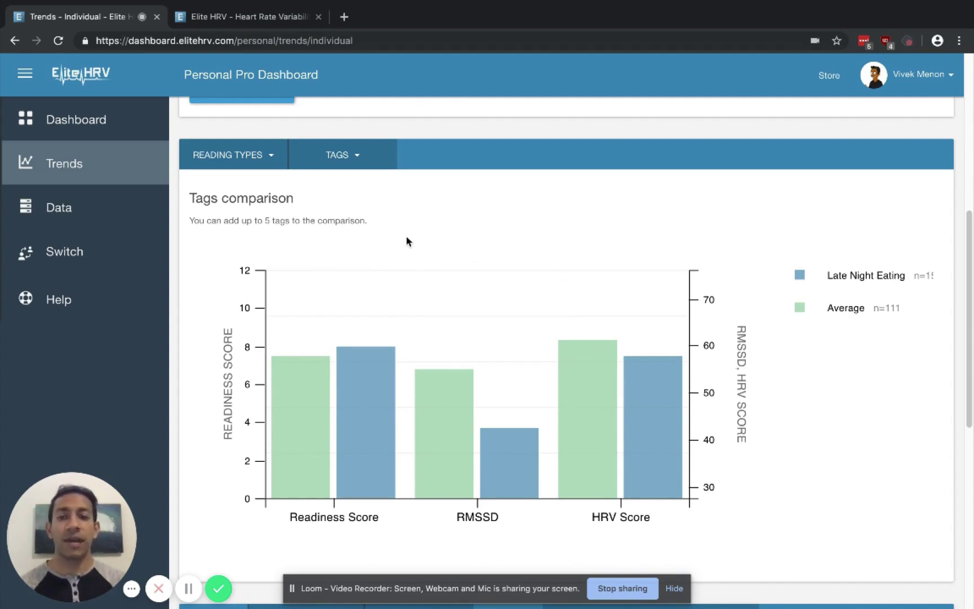
click(346, 163)
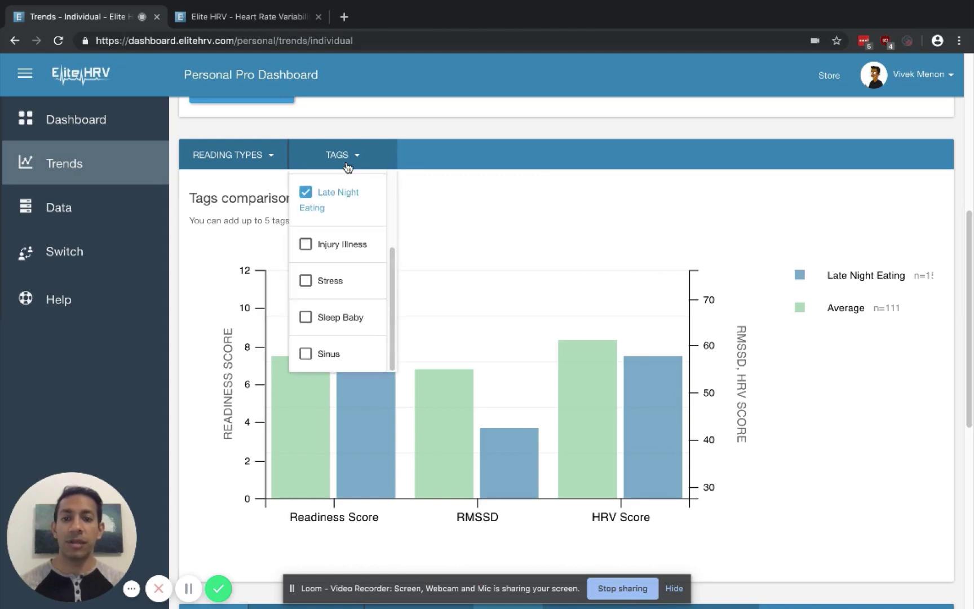
click(306, 194)
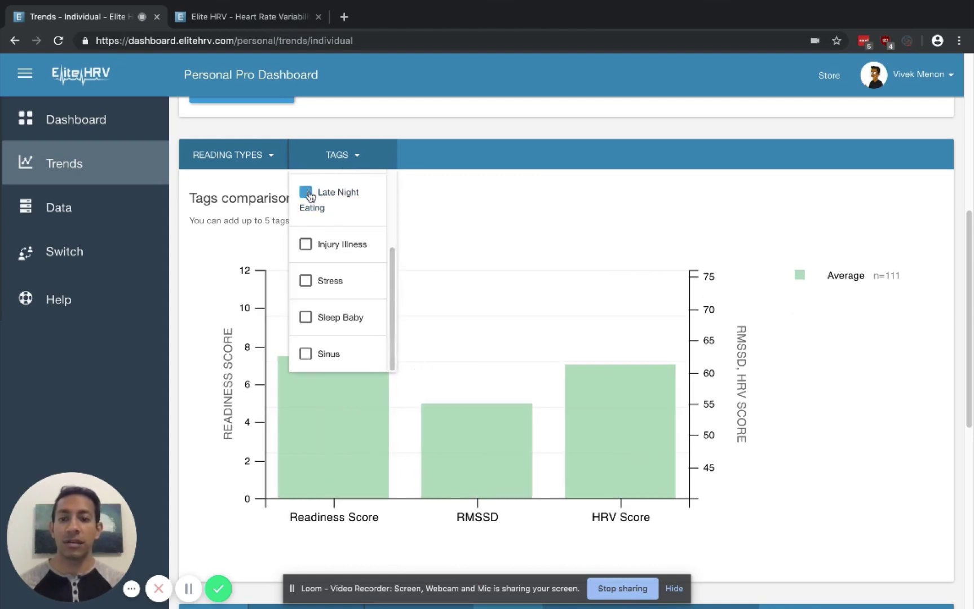
click(306, 282)
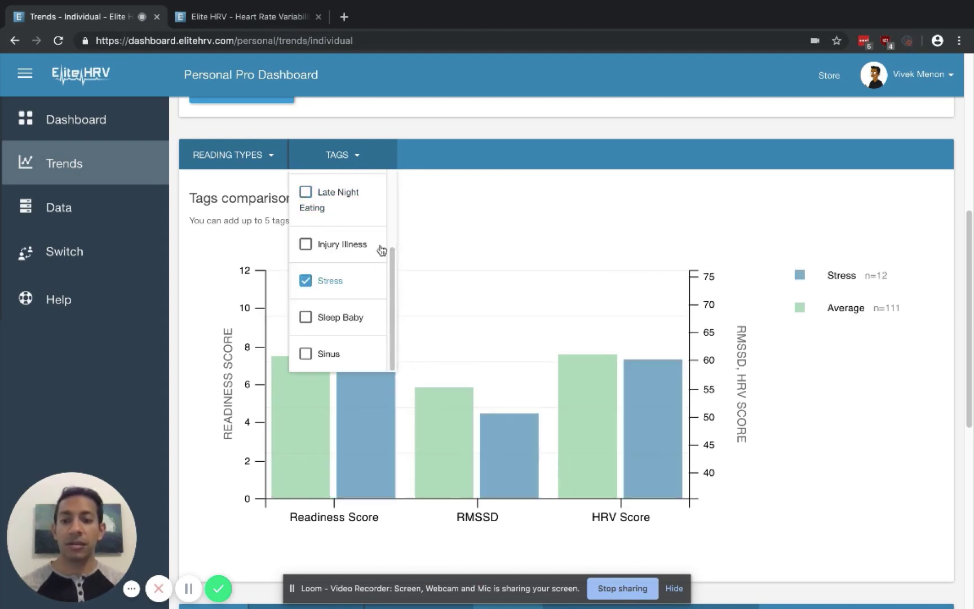
click(482, 214)
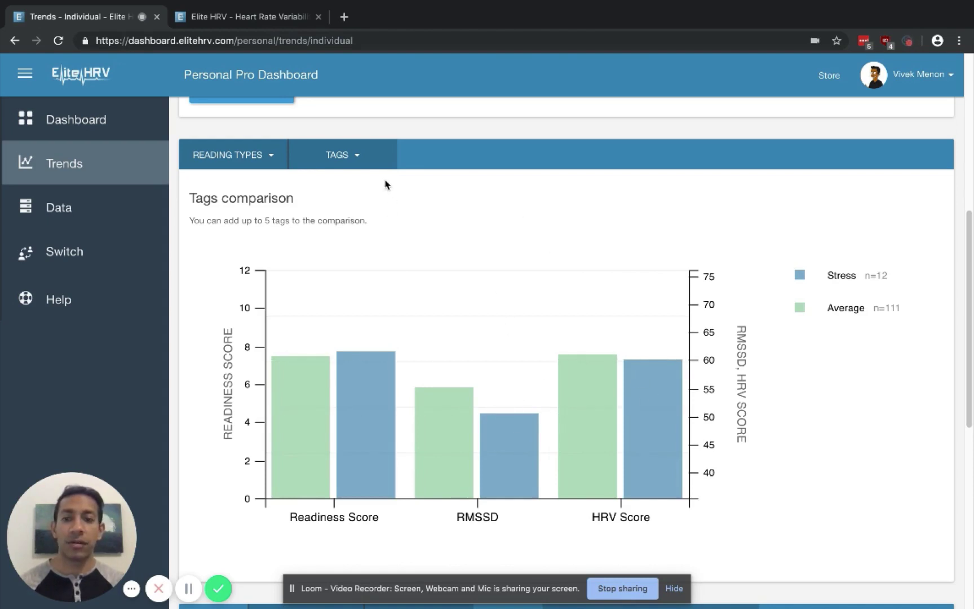
Add Abrupt Wake to the tags comparison alongside Stress.
click(345, 155)
scroll(383, 243, up, 3)
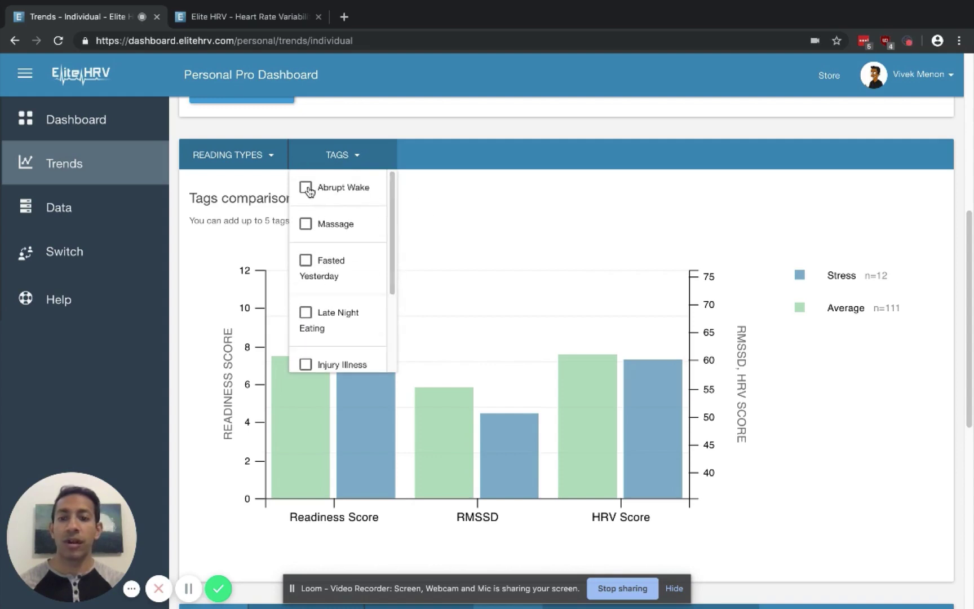
click(306, 187)
click(470, 204)
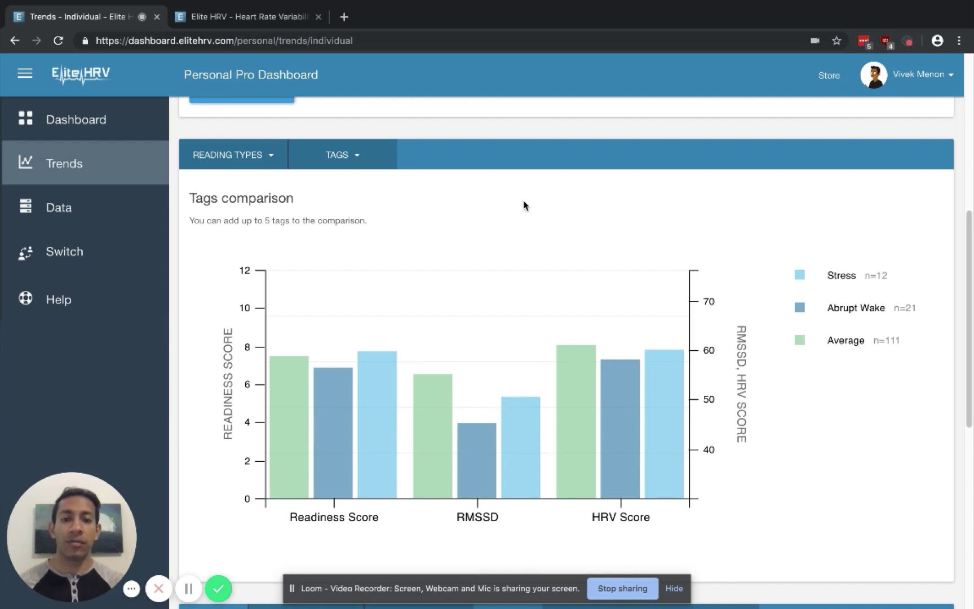
Scroll to the Scatter Plot Comparison and put HRV Score on the Y-axis.
scroll(522, 206, down, 1)
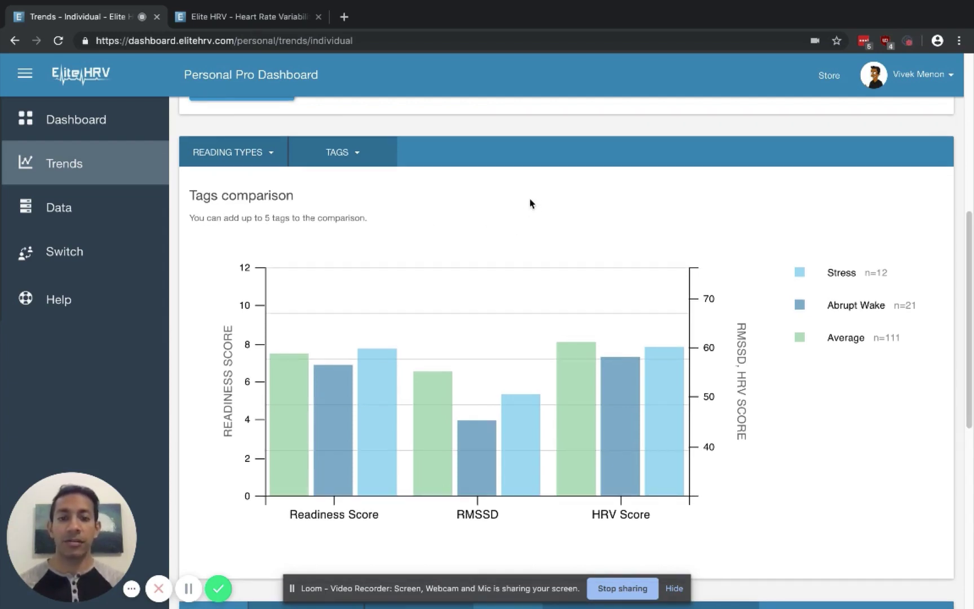
scroll(515, 263, down, 4)
scroll(514, 270, down, 4)
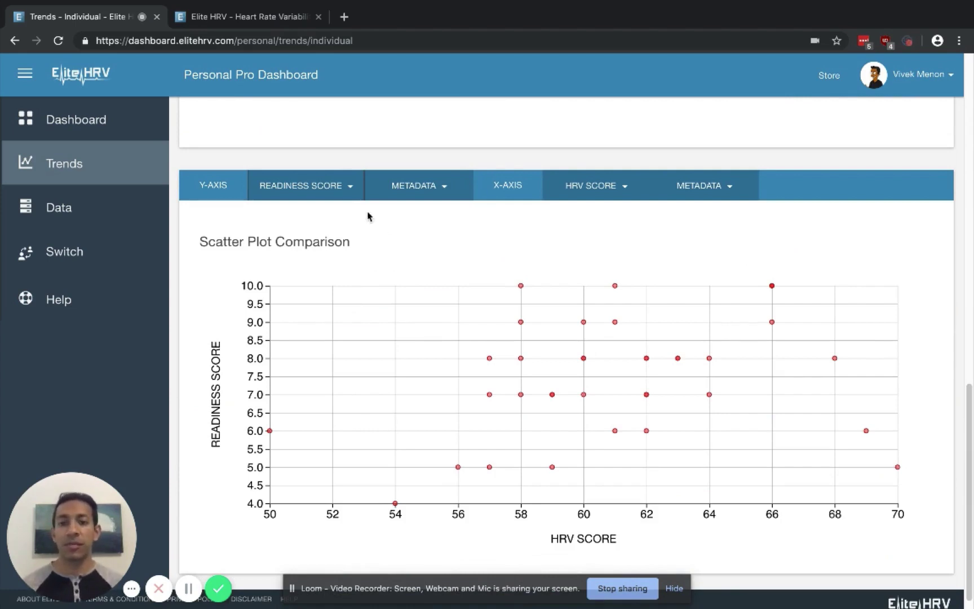
click(343, 195)
click(265, 255)
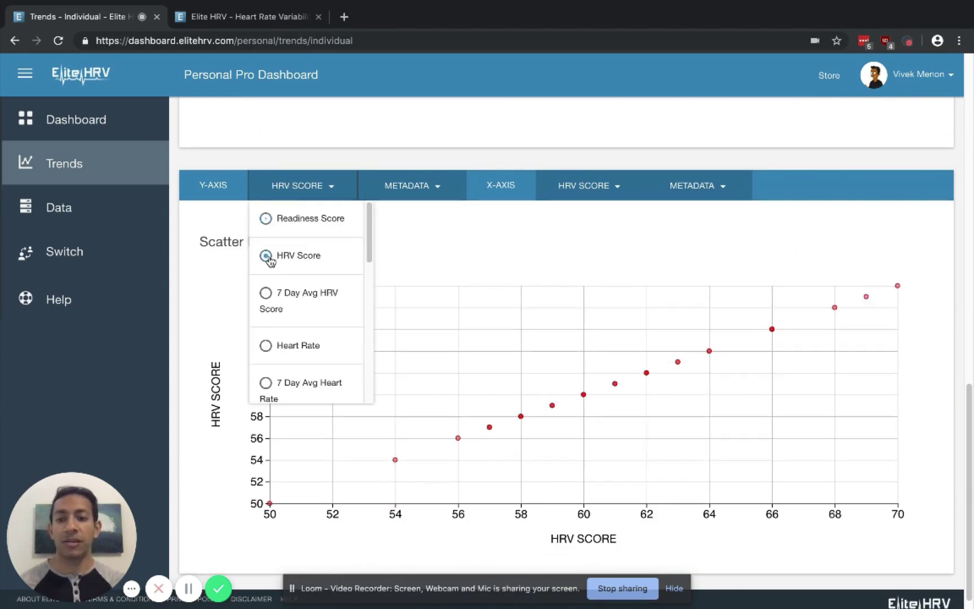
click(484, 235)
Set the scatter plot's X-axis to High Frequency.
click(565, 186)
scroll(585, 274, down, 2)
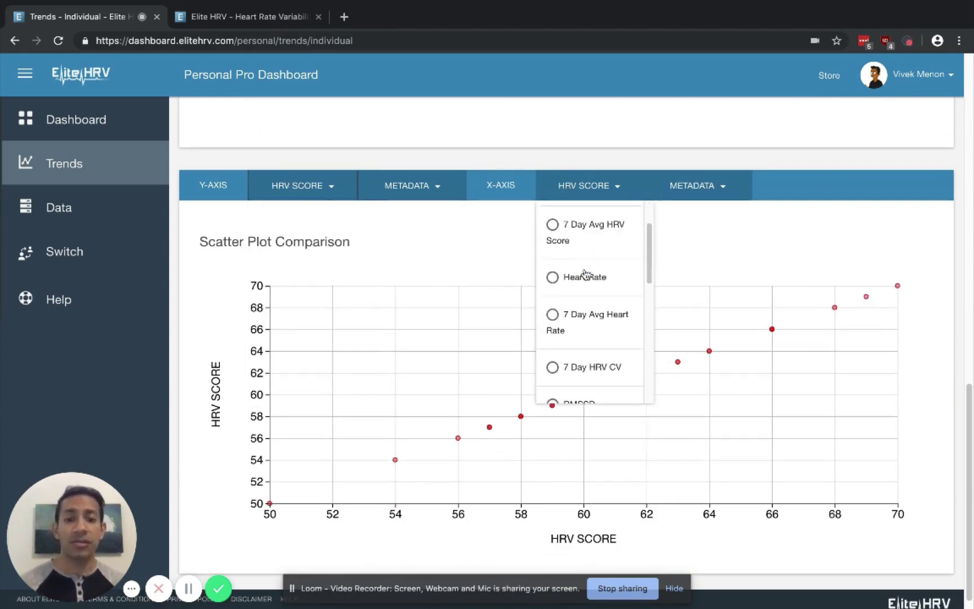
scroll(584, 273, down, 5)
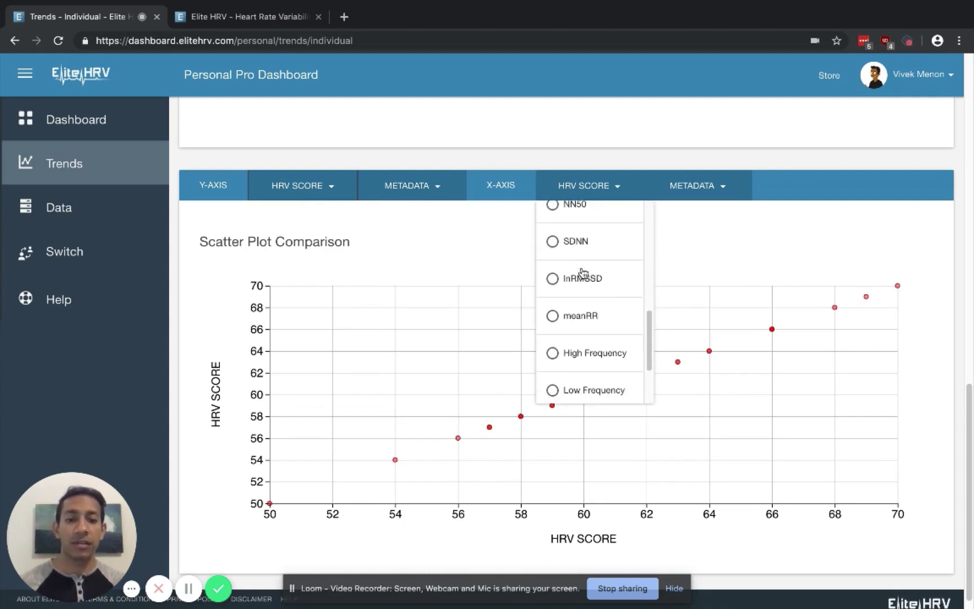
scroll(584, 272, down, 2)
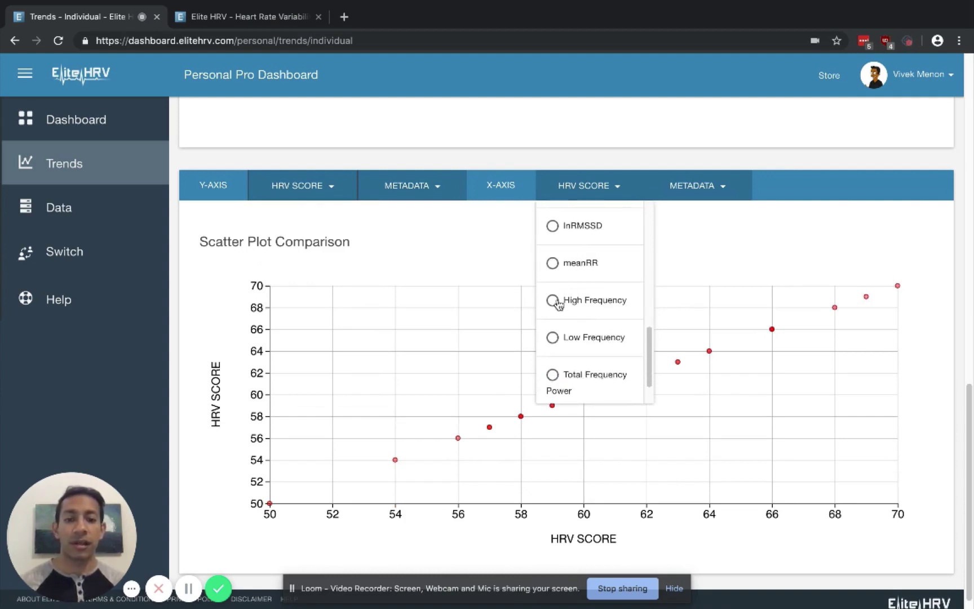
click(553, 300)
click(465, 251)
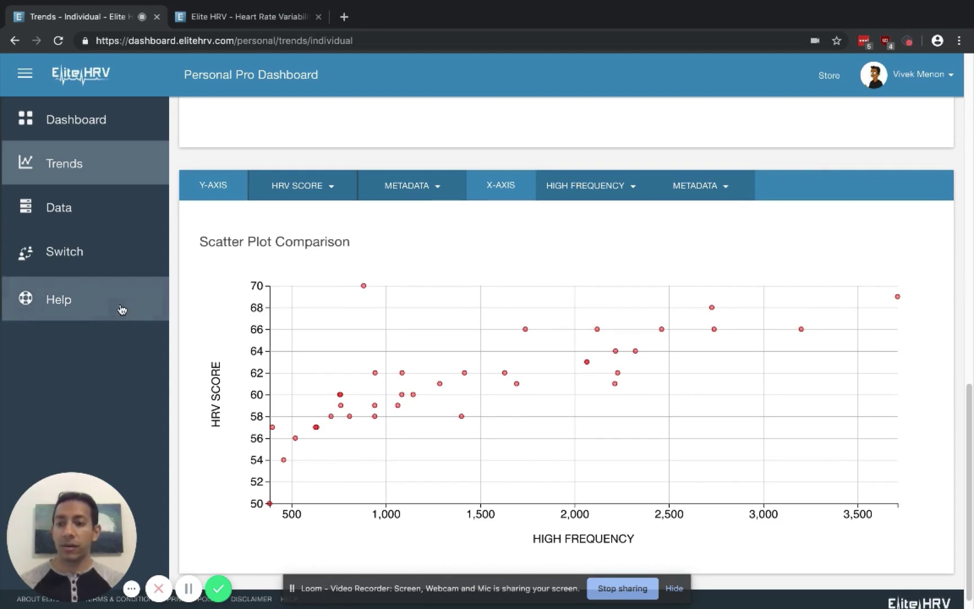
click(77, 309)
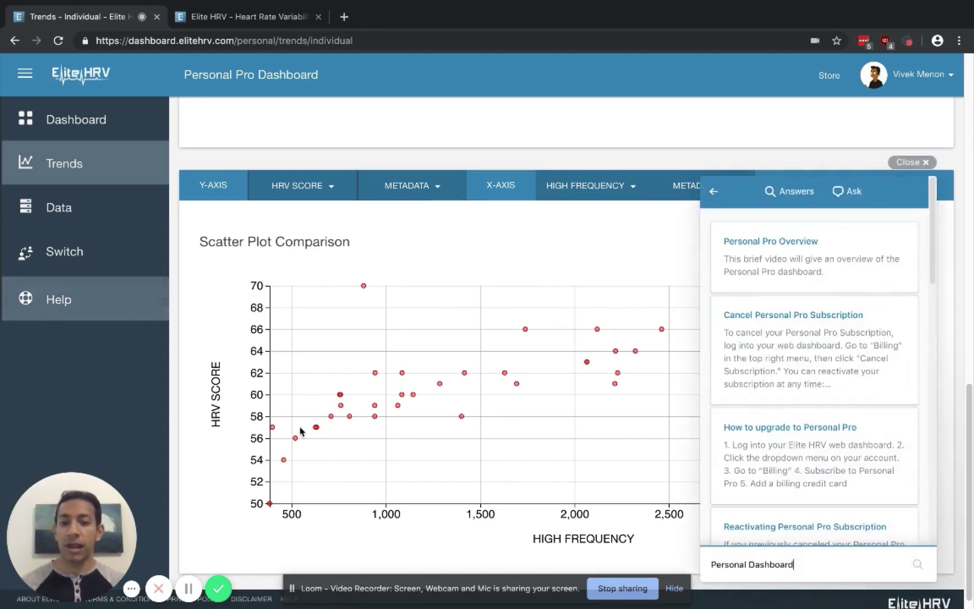
scroll(798, 566, down, 10)
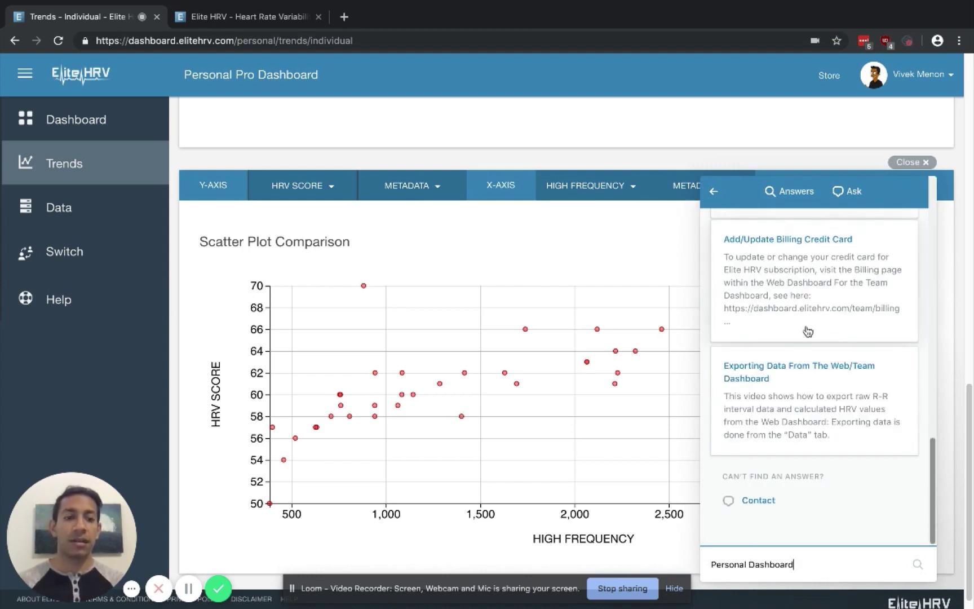
click(908, 167)
scroll(564, 291, up, 5)
scroll(544, 296, up, 3)
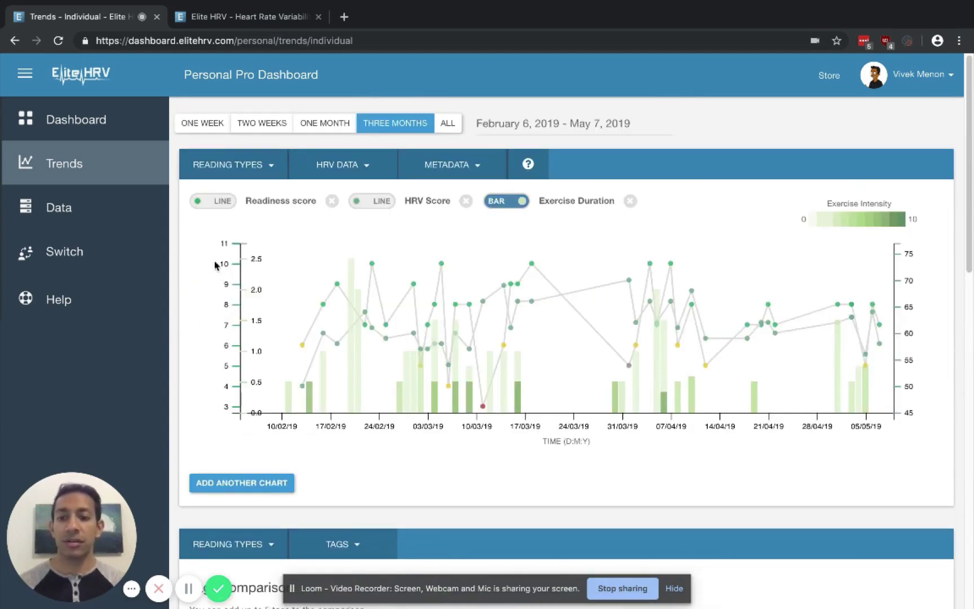
In the Data table, review the data type and column options, then create the 2019-05-05 PDF report.
click(66, 214)
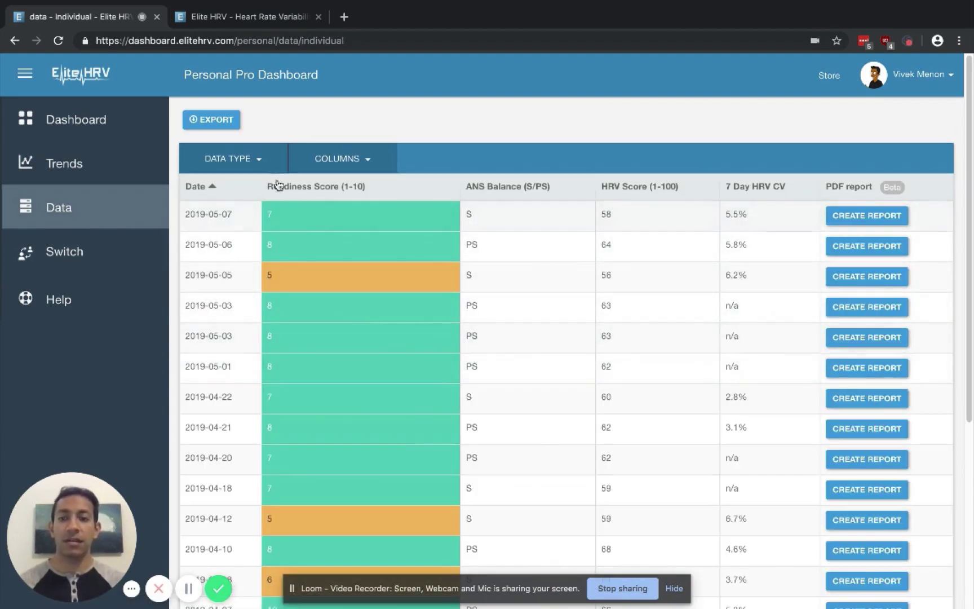
click(259, 160)
click(337, 160)
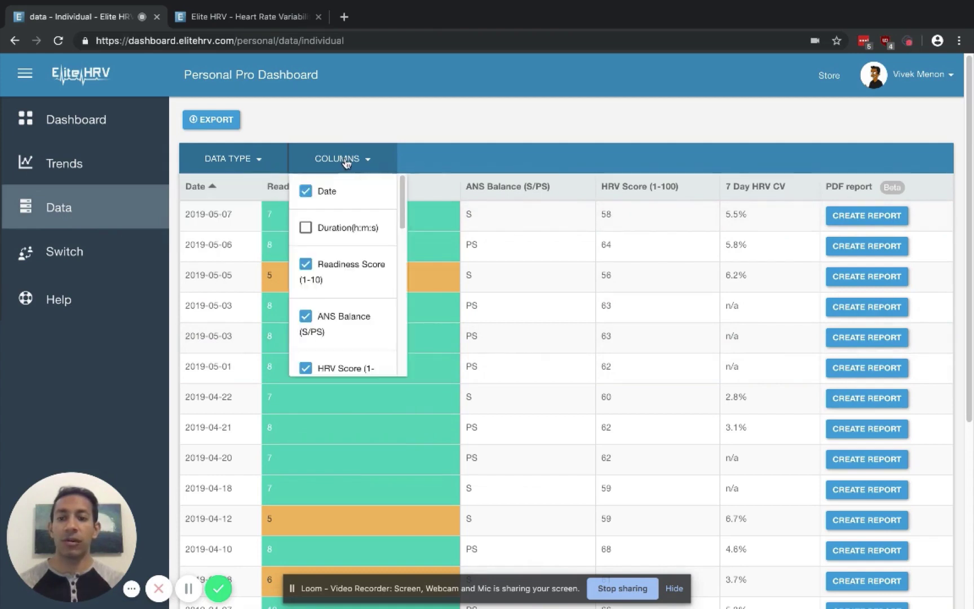
click(443, 129)
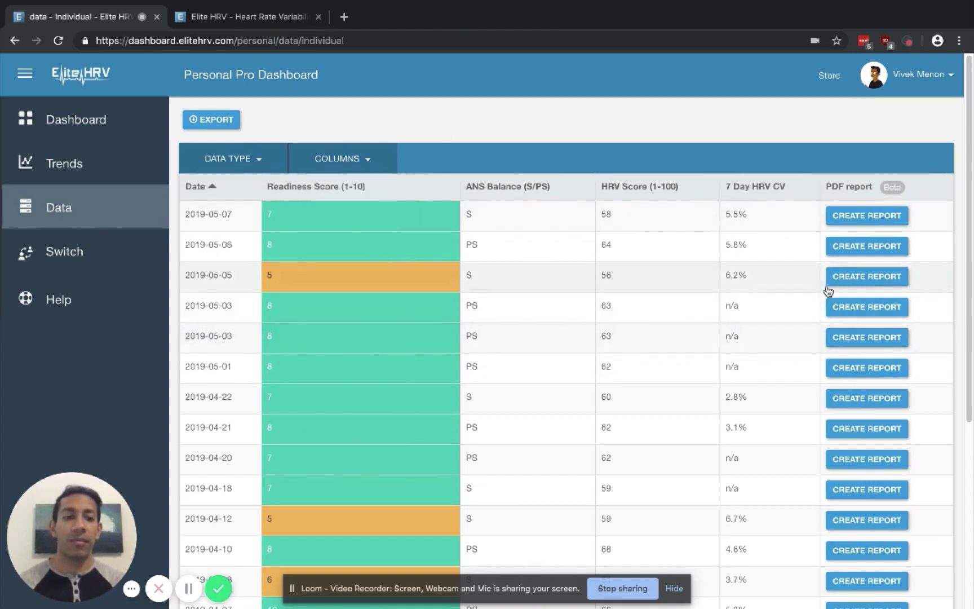
click(844, 278)
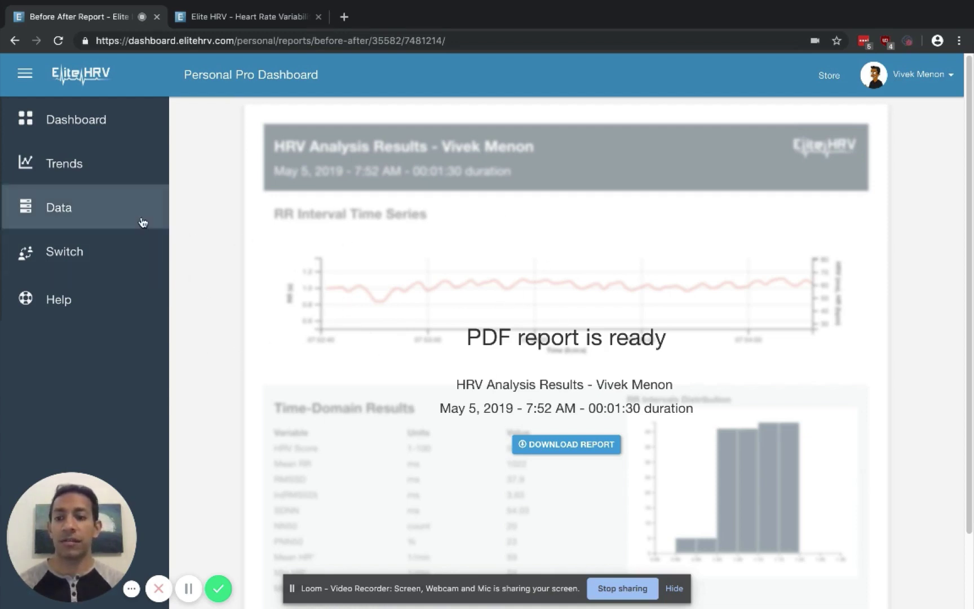
Return to the main Dashboard showing today's HRV 58, heart rate 60 and LF/HF 0.43.
click(123, 135)
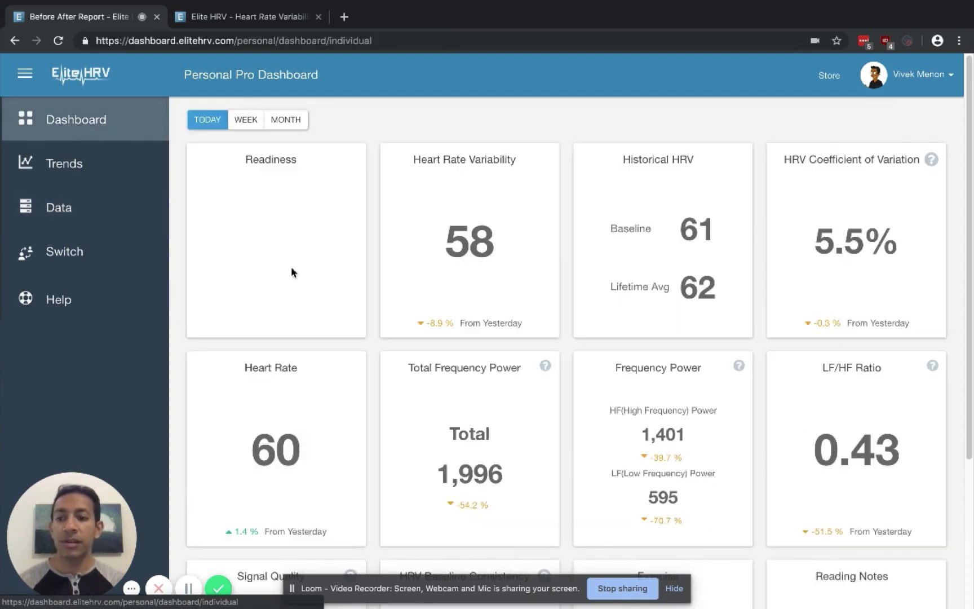